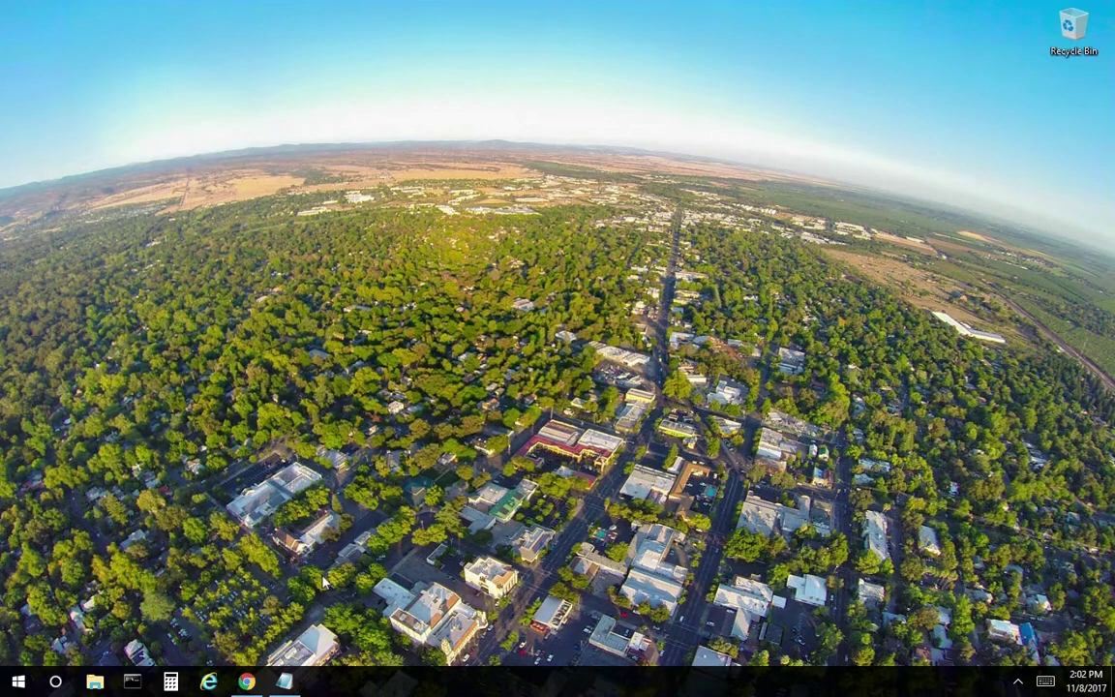
# - Review the prerequisites note, then bring up the iR-ADV C5550 Remote UI portal at 10.24.3.20:8000 in Chrome
pyautogui.click(283, 681)
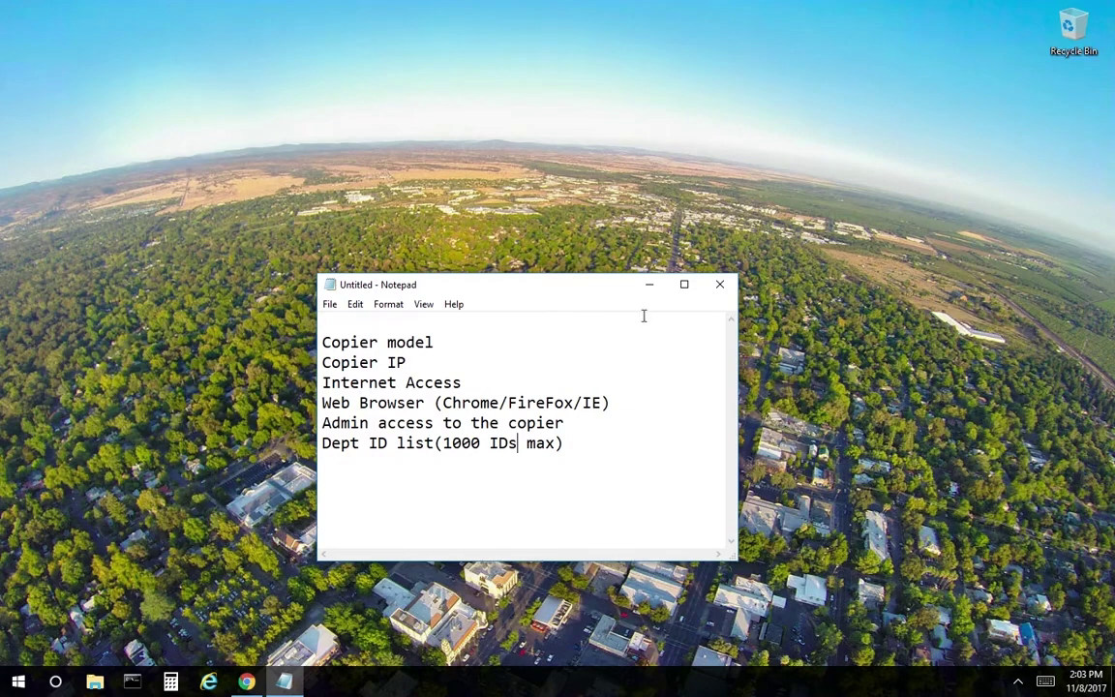
pyautogui.click(649, 285)
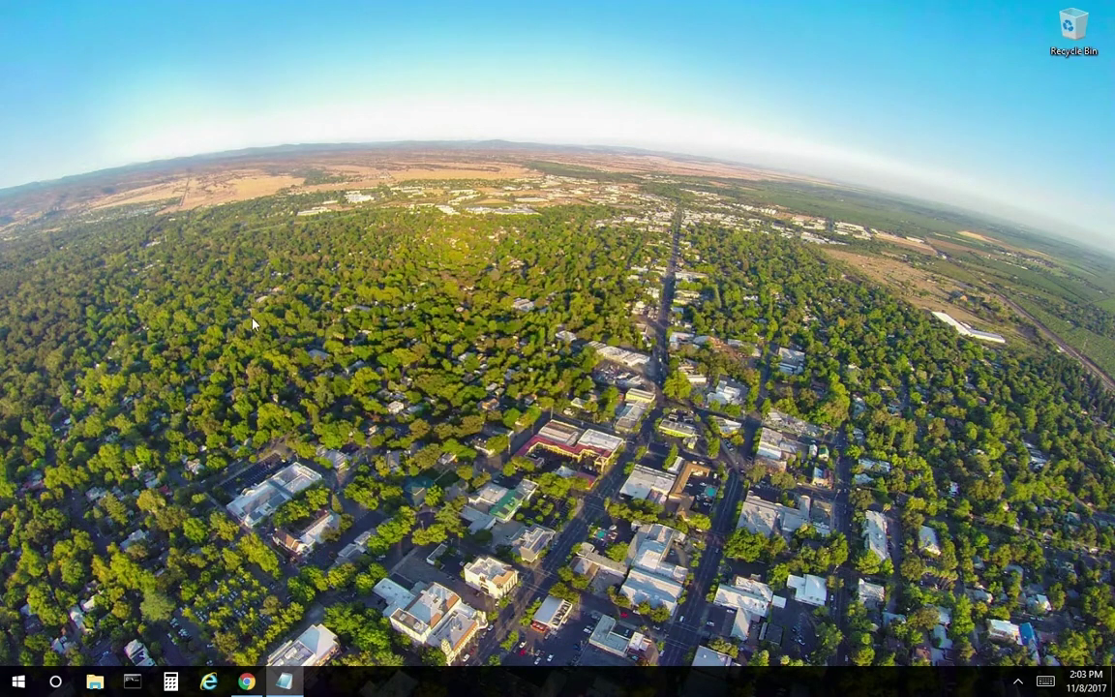
pyautogui.click(246, 681)
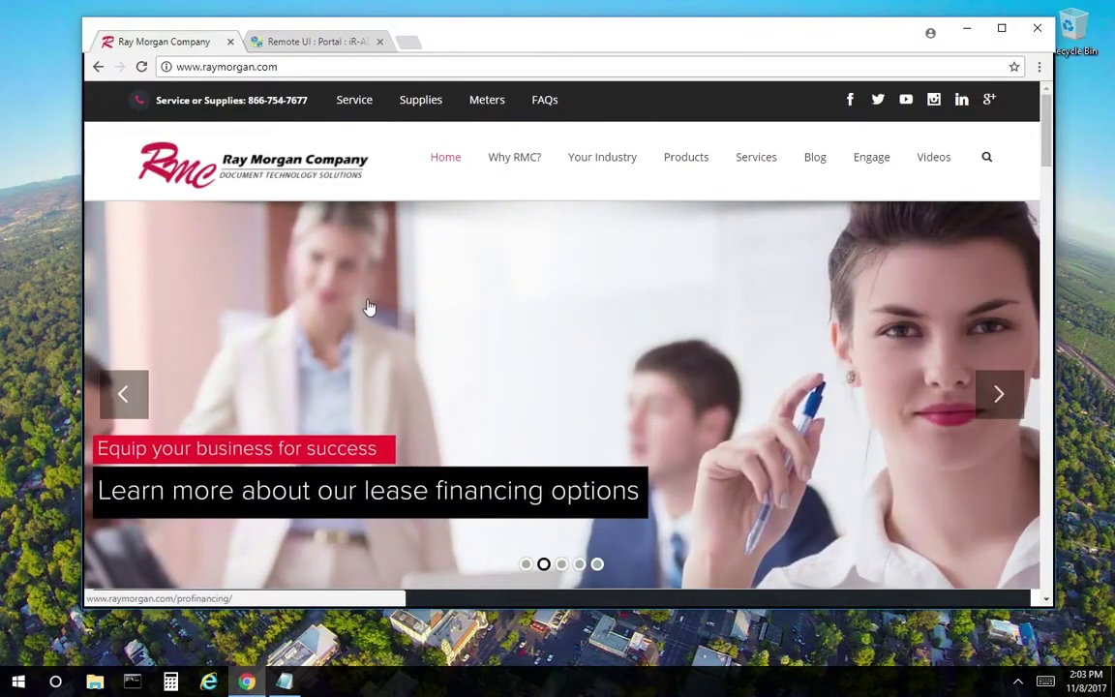
pyautogui.click(329, 43)
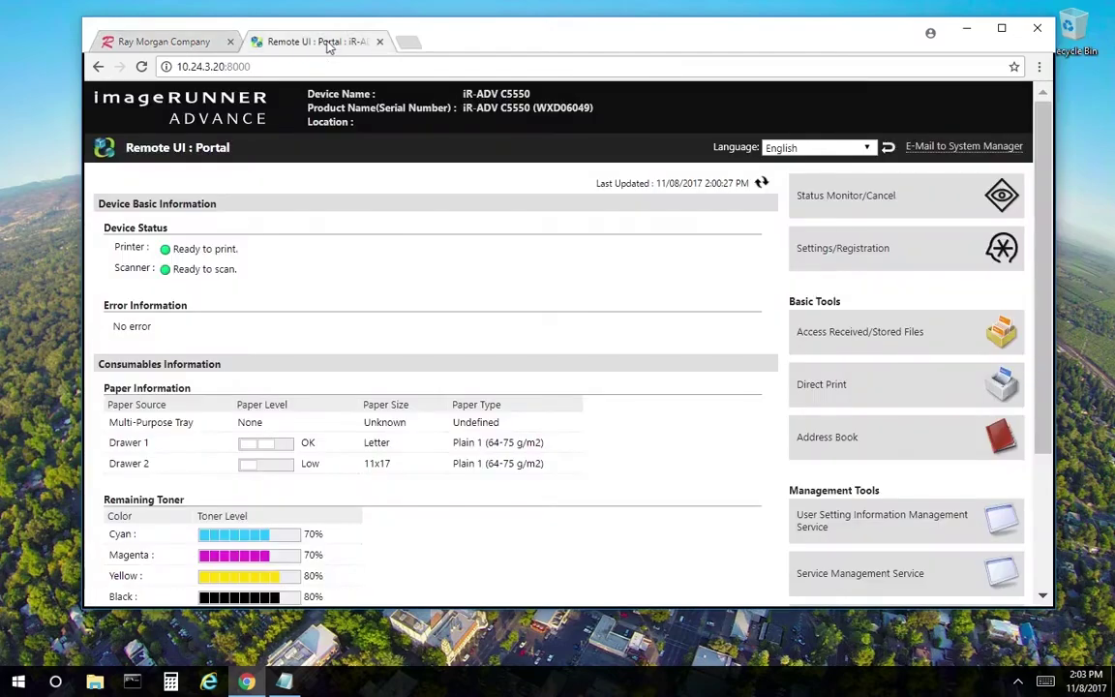
pyautogui.click(302, 68)
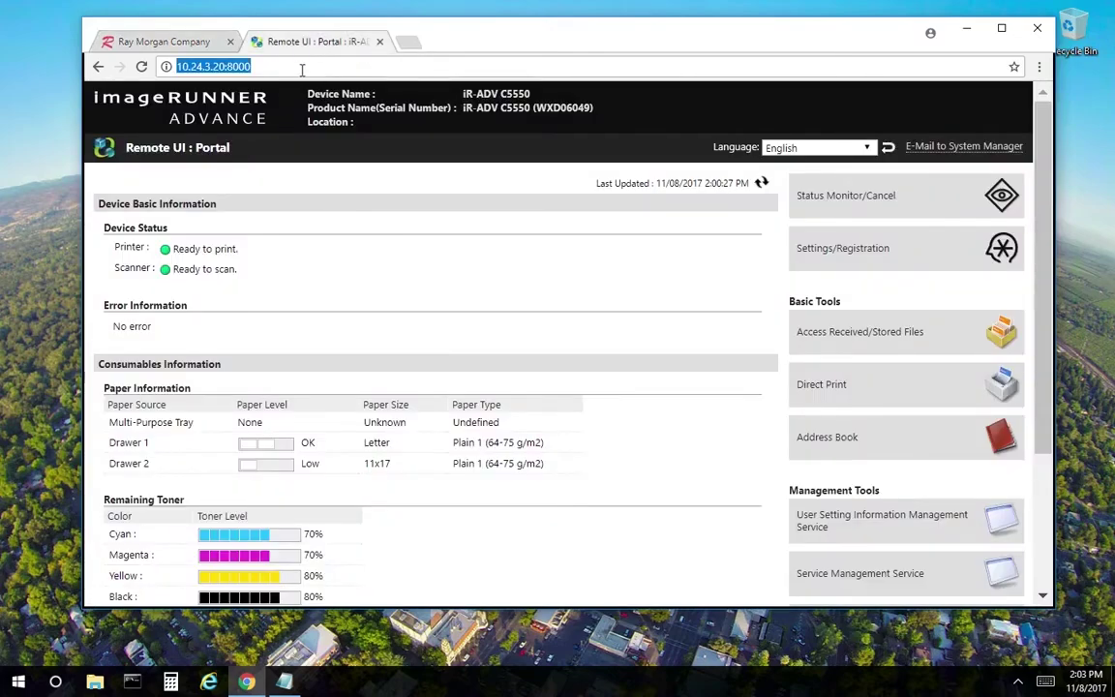
pyautogui.click(302, 69)
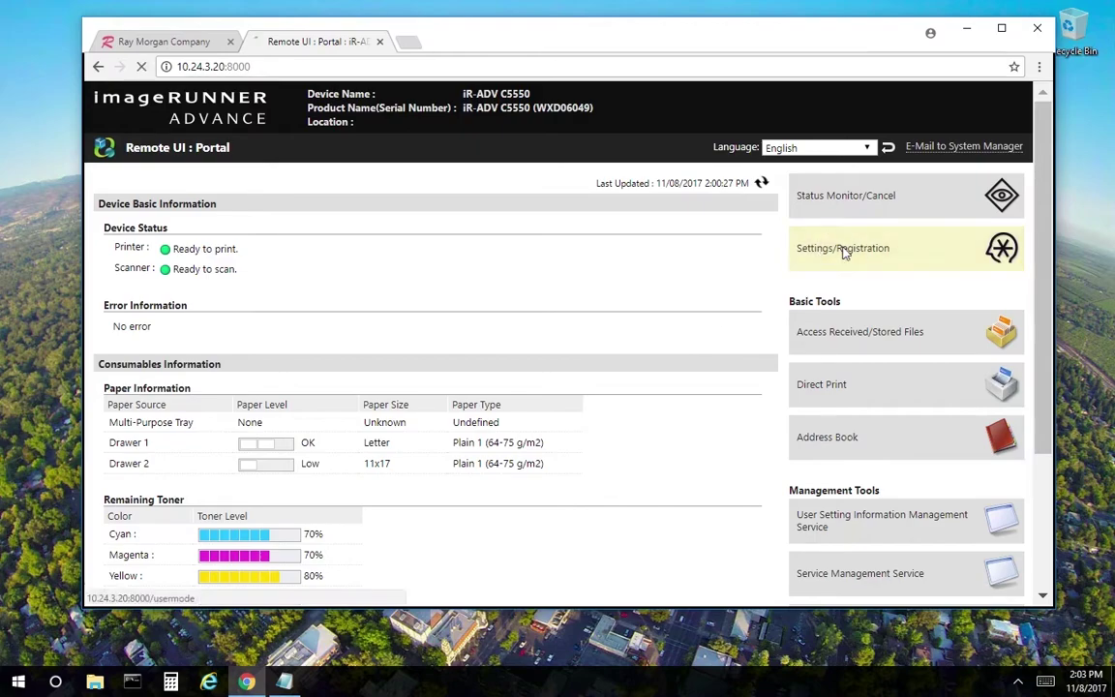
# - Go to Settings/Registration > User Management > Department ID Management and scroll to the department list
pyautogui.click(774, 250)
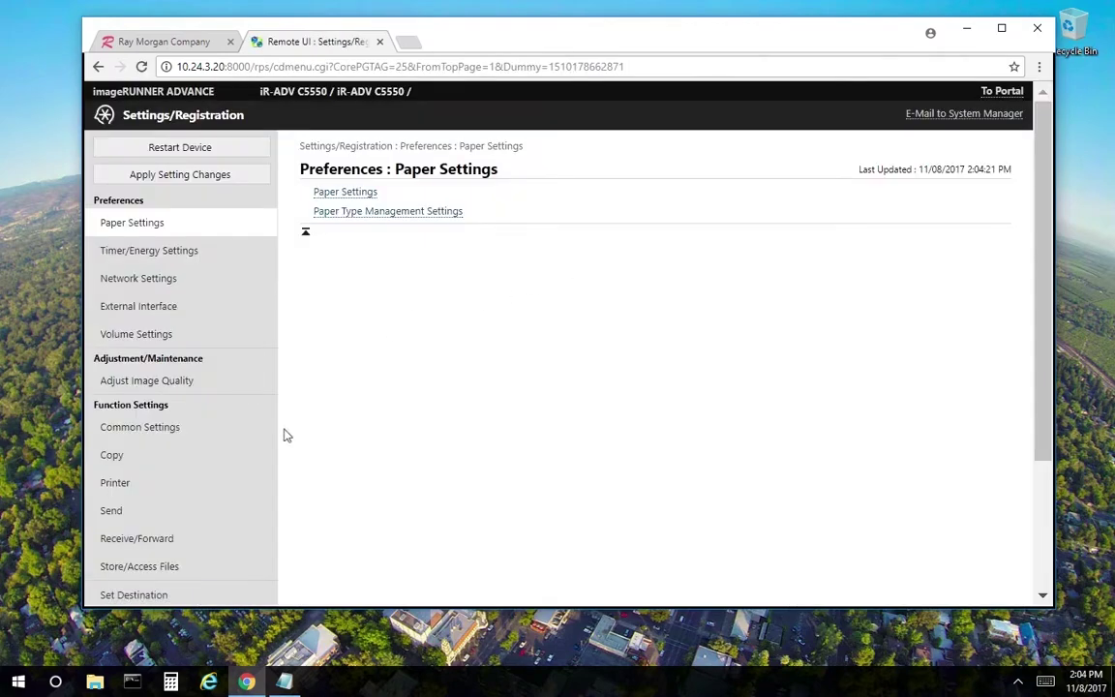
pyautogui.scroll(-3, 286, 433)
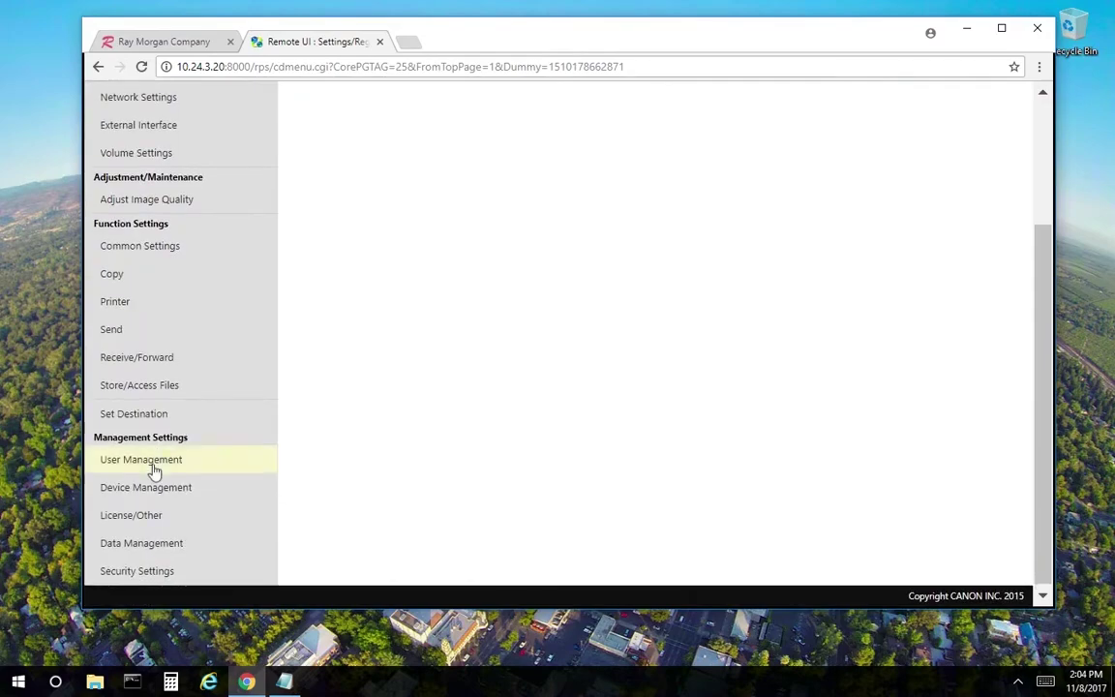
pyautogui.click(154, 469)
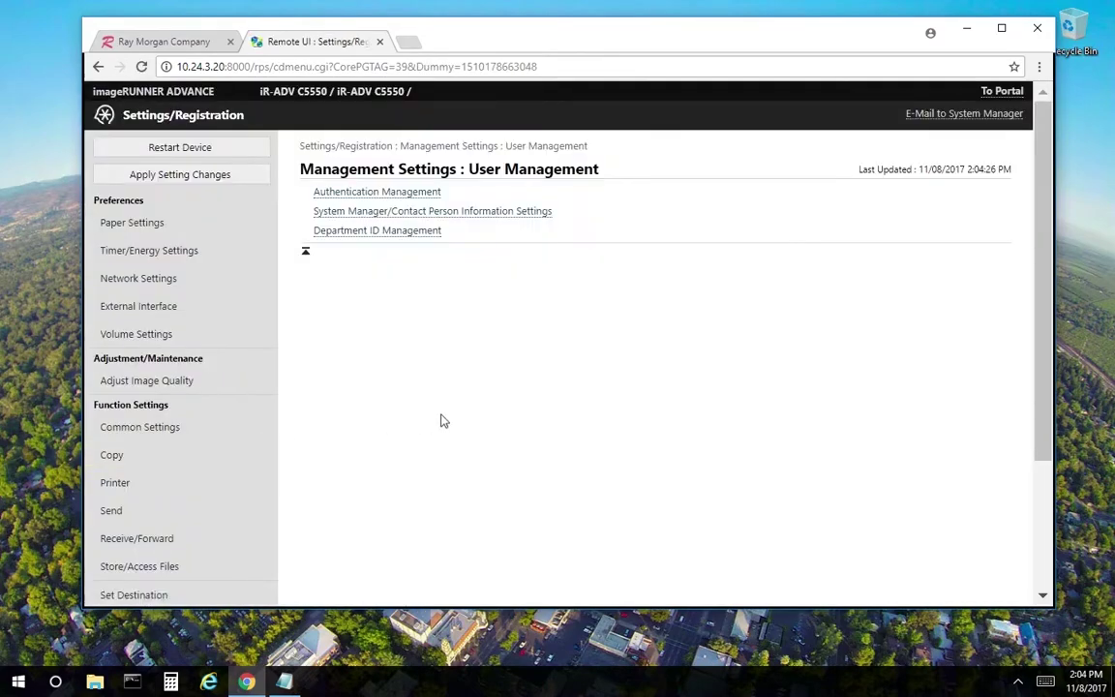
pyautogui.click(376, 236)
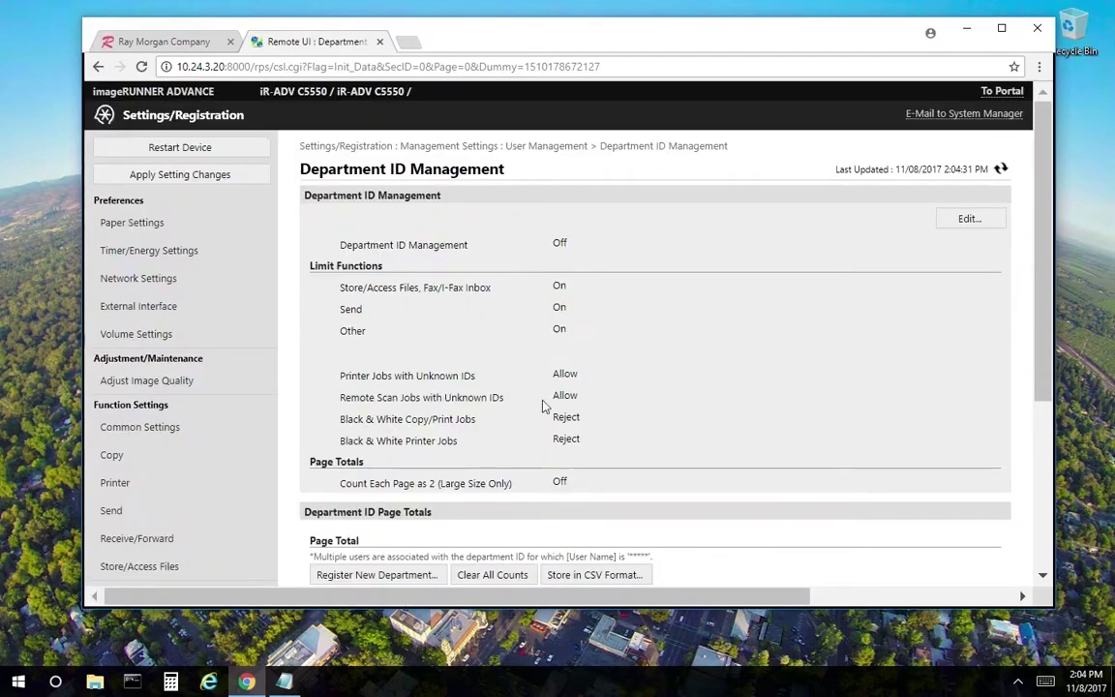
pyautogui.scroll(-3, 585, 401)
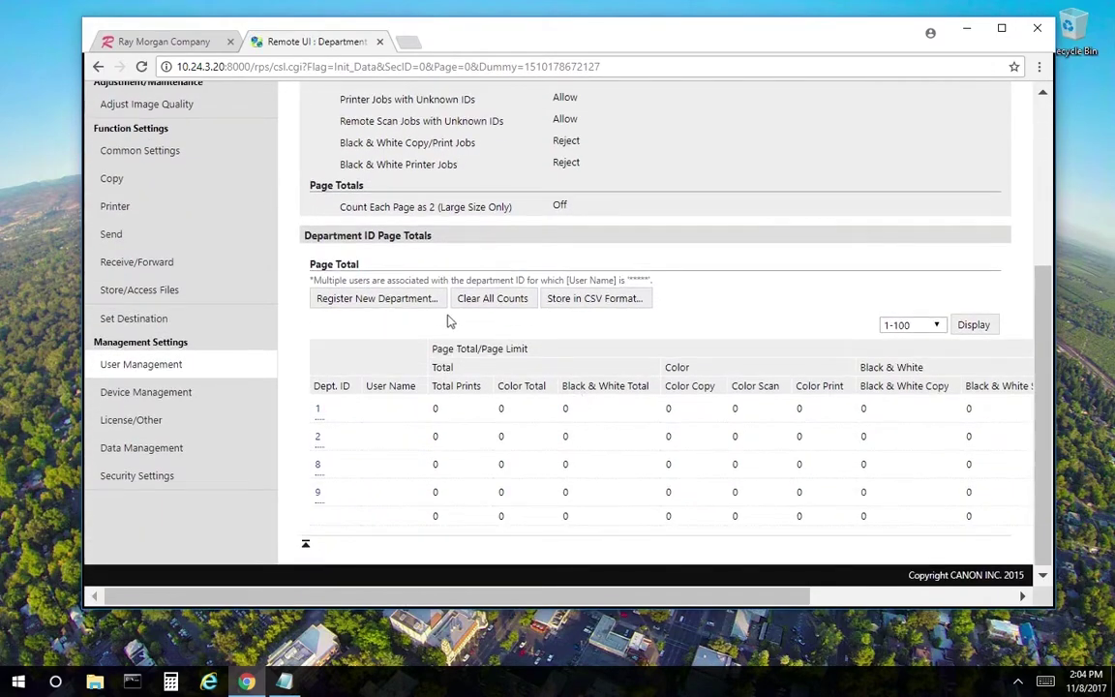
# - Start a new department registration with ID 1234, entering a 4-digit PIN and its confirmation
pyautogui.click(385, 300)
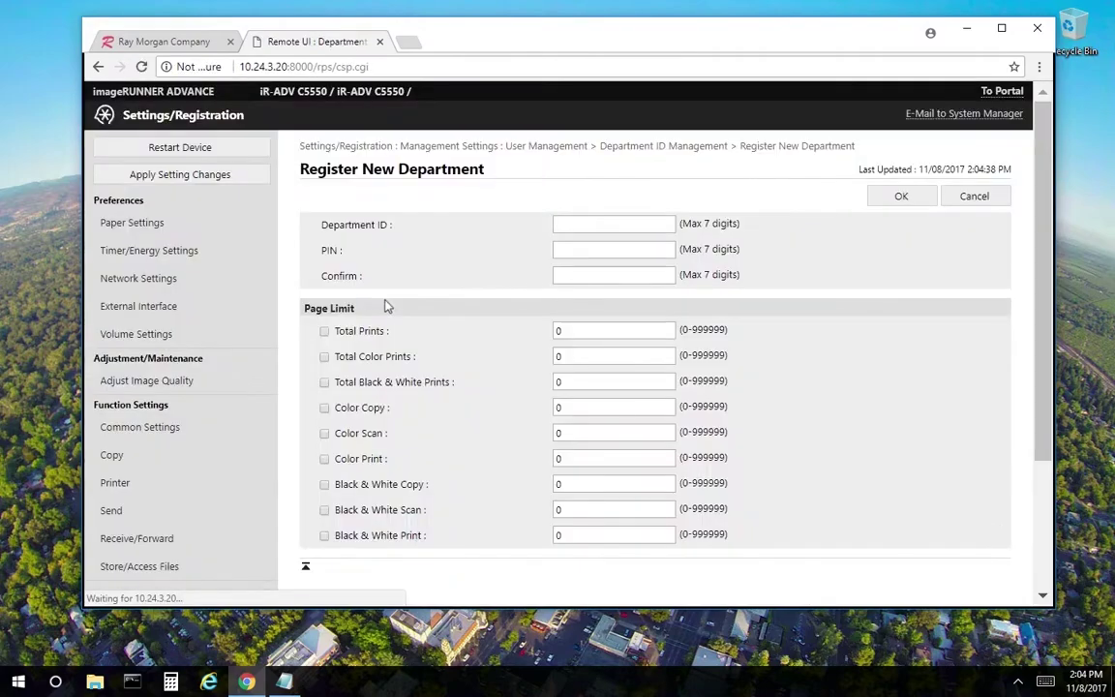
pyautogui.click(577, 227)
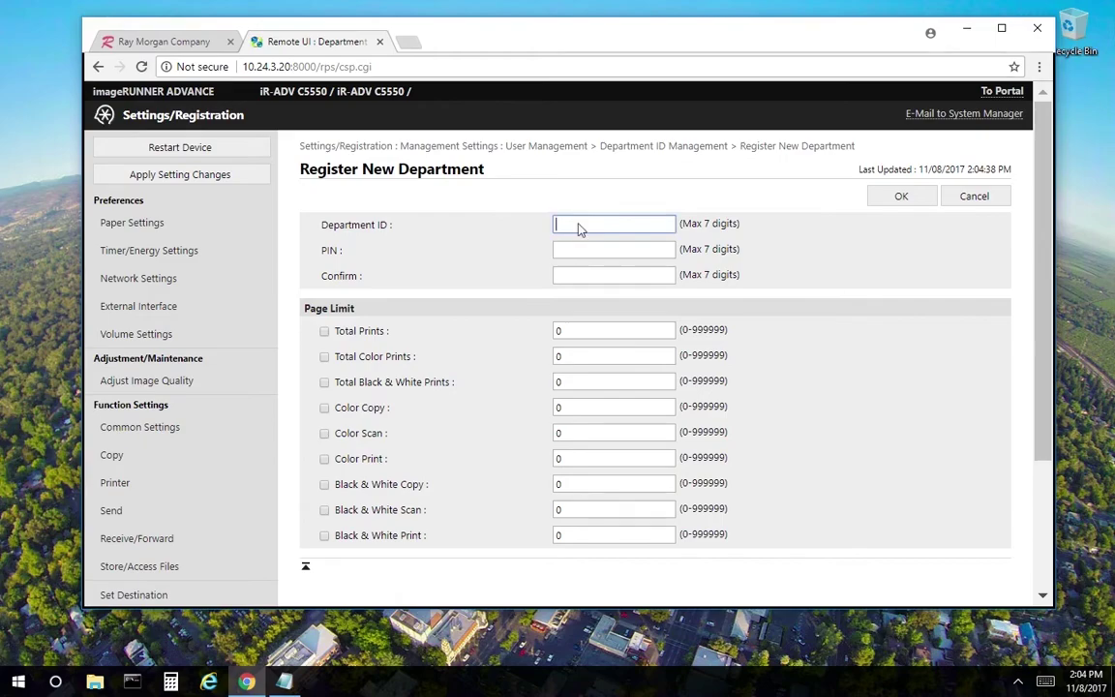
pyautogui.write('1234')
pyautogui.click(577, 254)
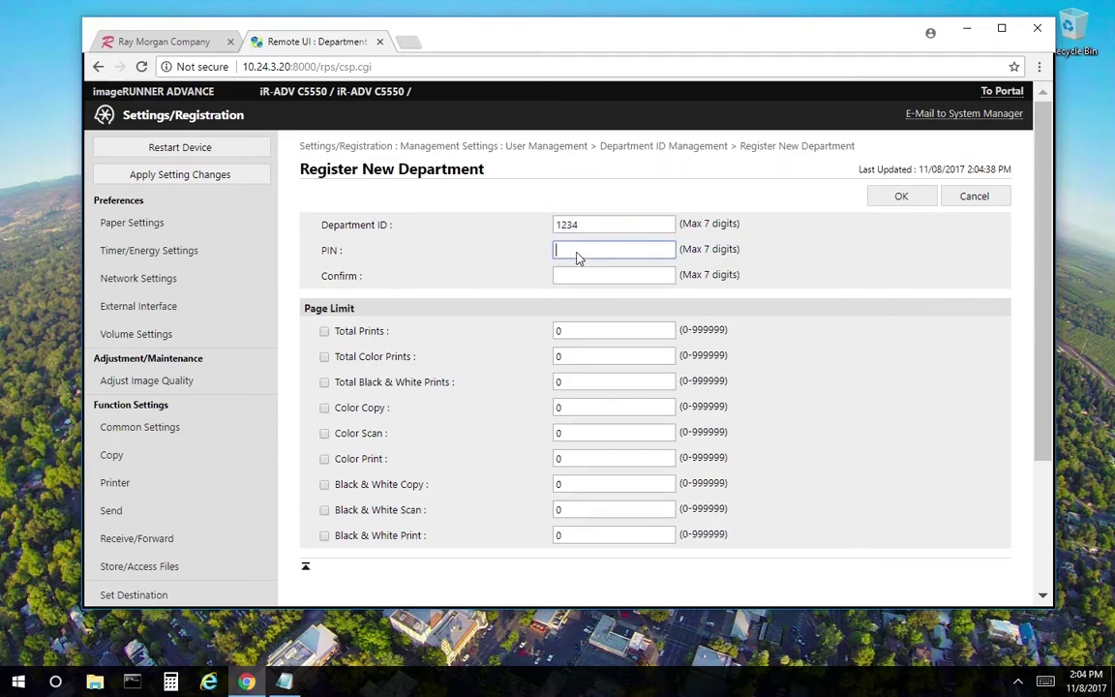
pyautogui.write('1234')
pyautogui.click(578, 276)
pyautogui.write('1234')
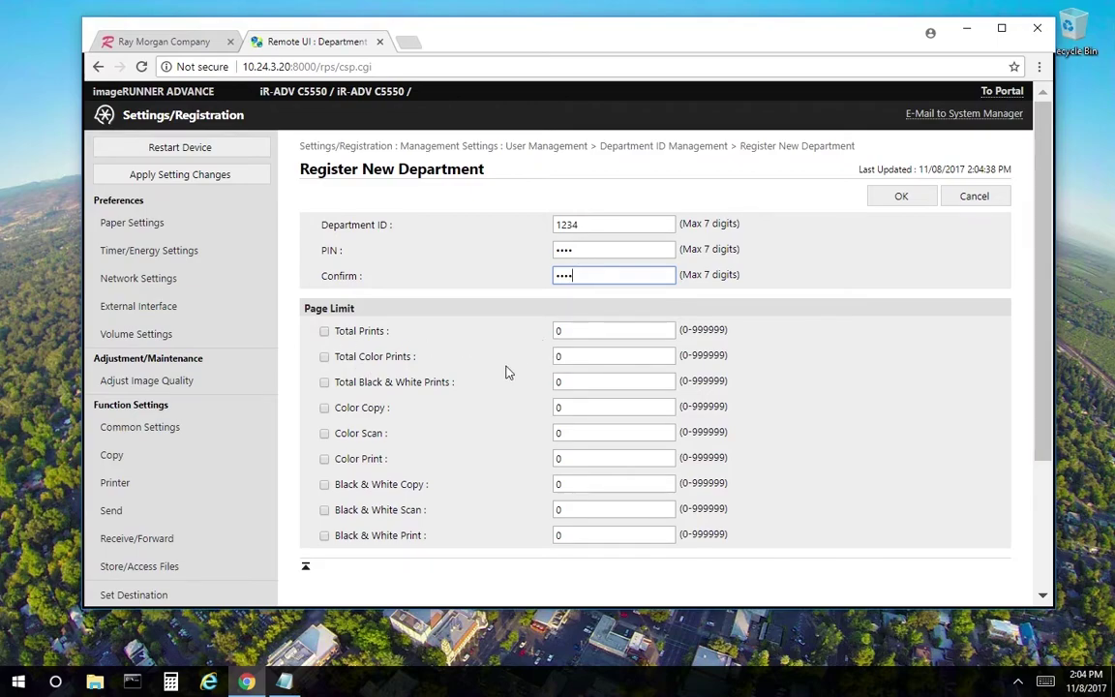
pyautogui.click(325, 334)
pyautogui.click(576, 334)
pyautogui.press('BackSpace')
pyautogui.write('100')
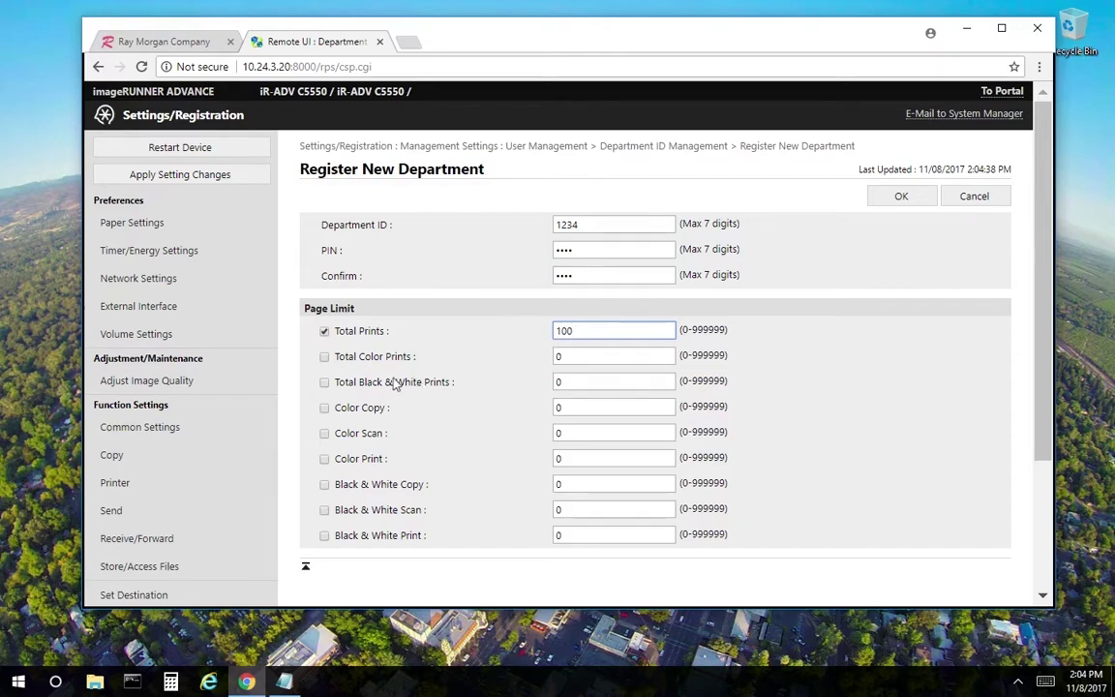
pyautogui.click(324, 356)
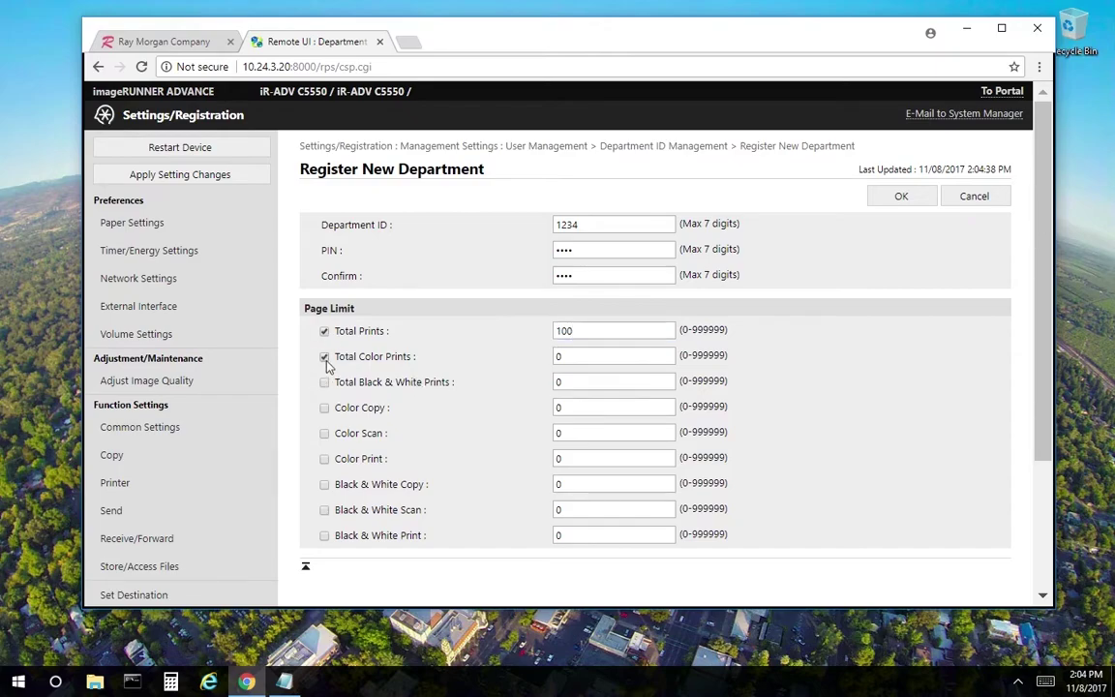
pyautogui.click(574, 358)
pyautogui.press('BackSpace')
pyautogui.write('50')
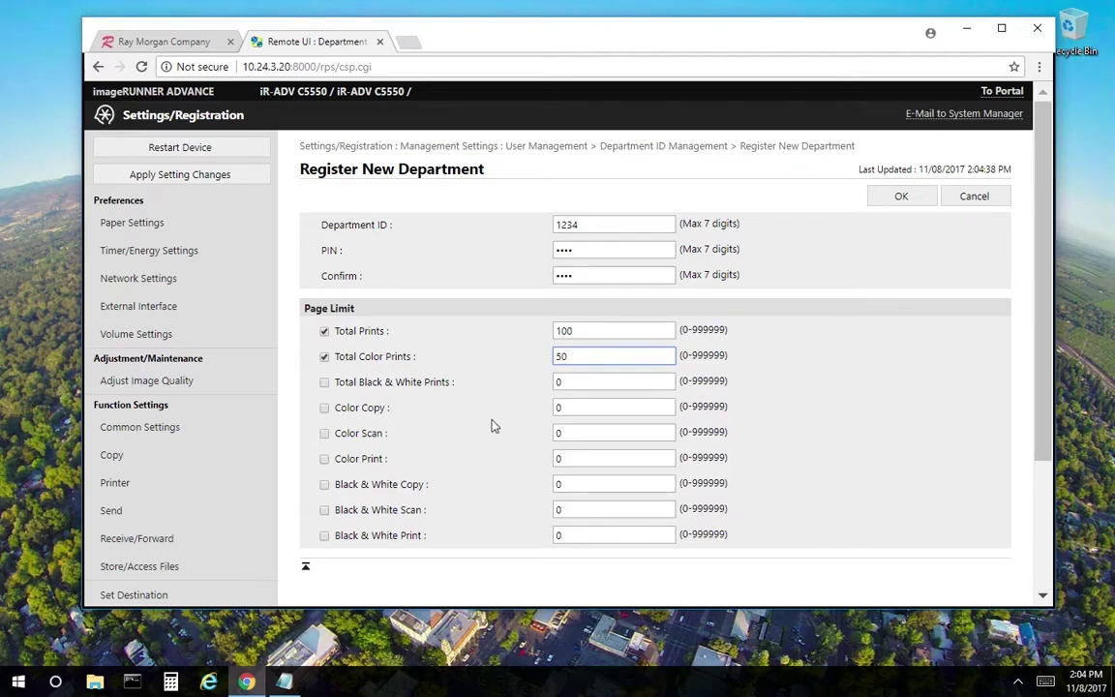
pyautogui.click(324, 535)
pyautogui.doubleClick(557, 535)
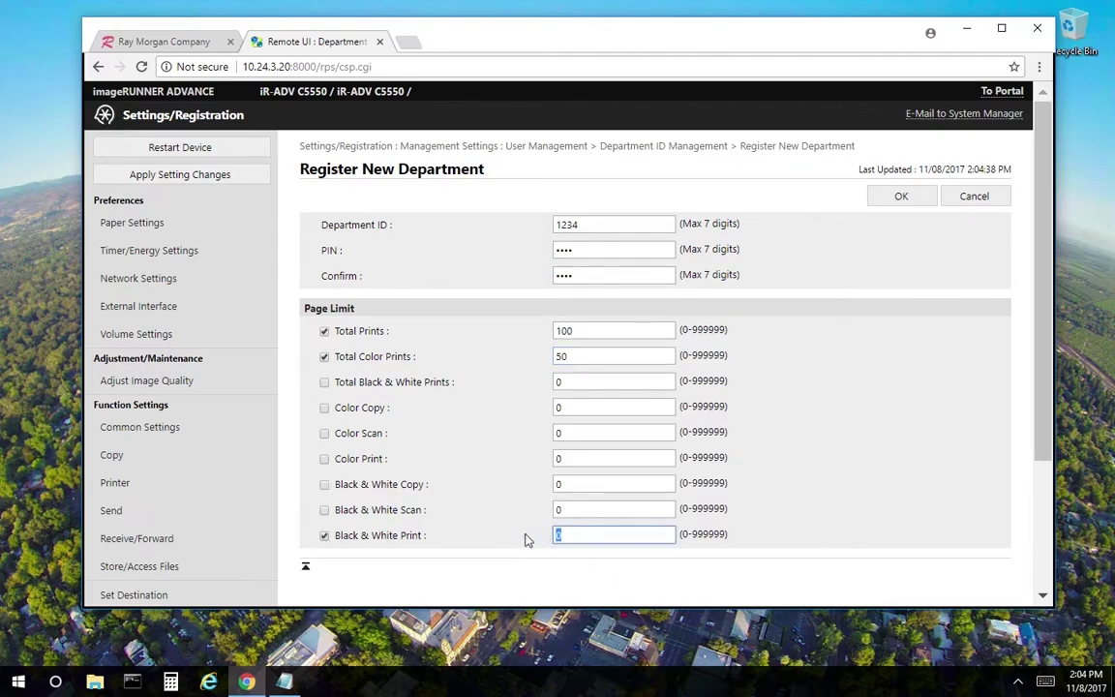
pyautogui.write('50')
pyautogui.click(325, 331)
pyautogui.moveTo(588, 329); pyautogui.dragTo(514, 335)
pyautogui.write('0')
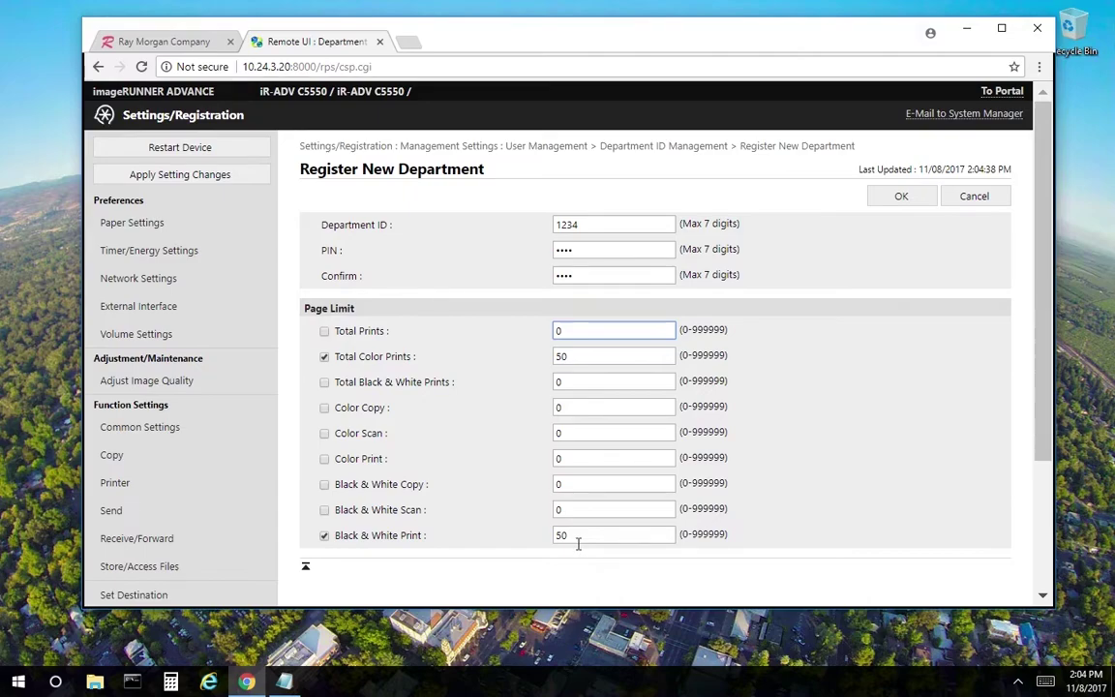
pyautogui.click(325, 537)
pyautogui.click(325, 357)
pyautogui.click(571, 358)
pyautogui.moveTo(570, 358); pyautogui.dragTo(510, 361)
pyautogui.press('BackSpace')
pyautogui.write('0')
pyautogui.moveTo(559, 534); pyautogui.dragTo(503, 535)
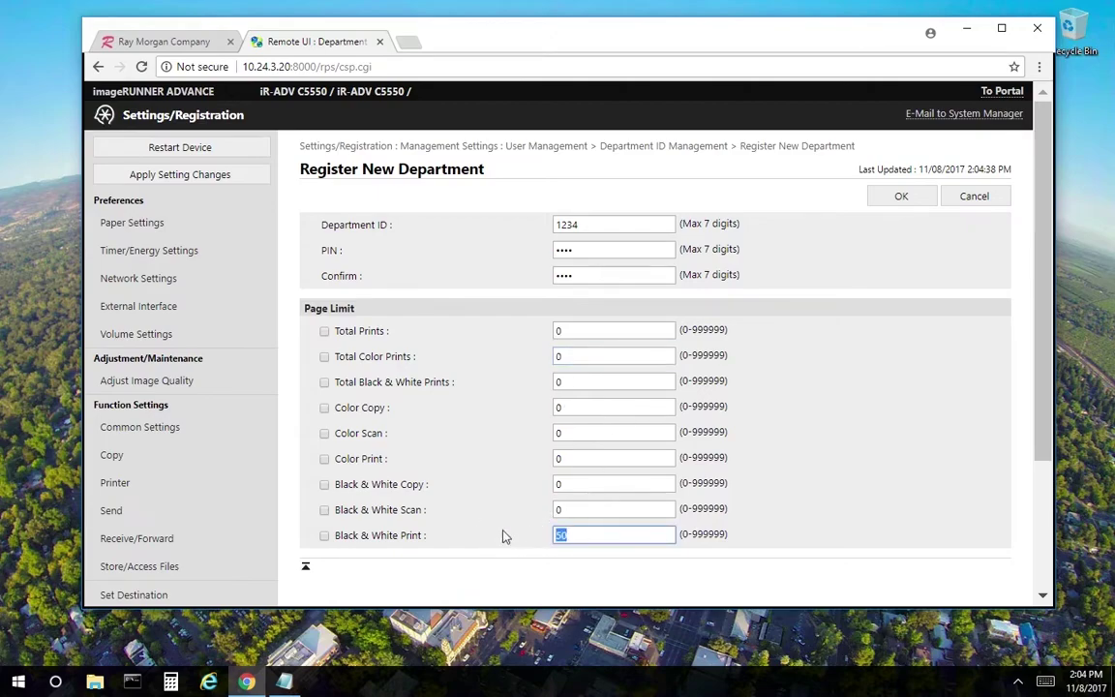
pyautogui.write('0')
# - Save the new department 1234 registration and review the updated department list
pyautogui.click(901, 199)
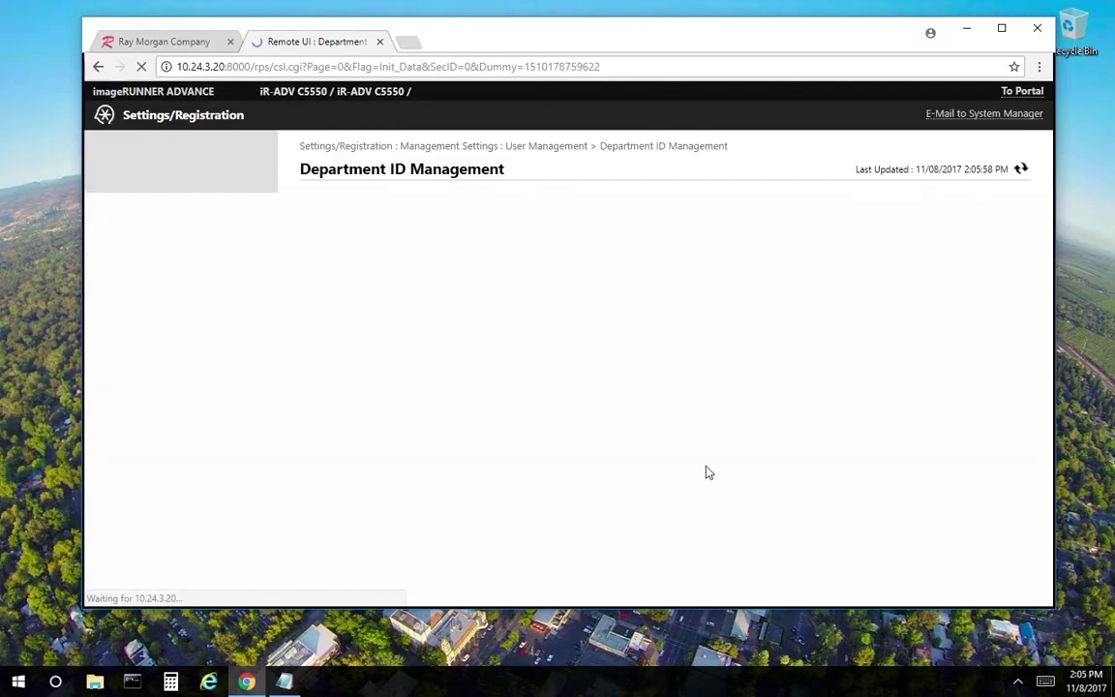
pyautogui.scroll(-3, 706, 473)
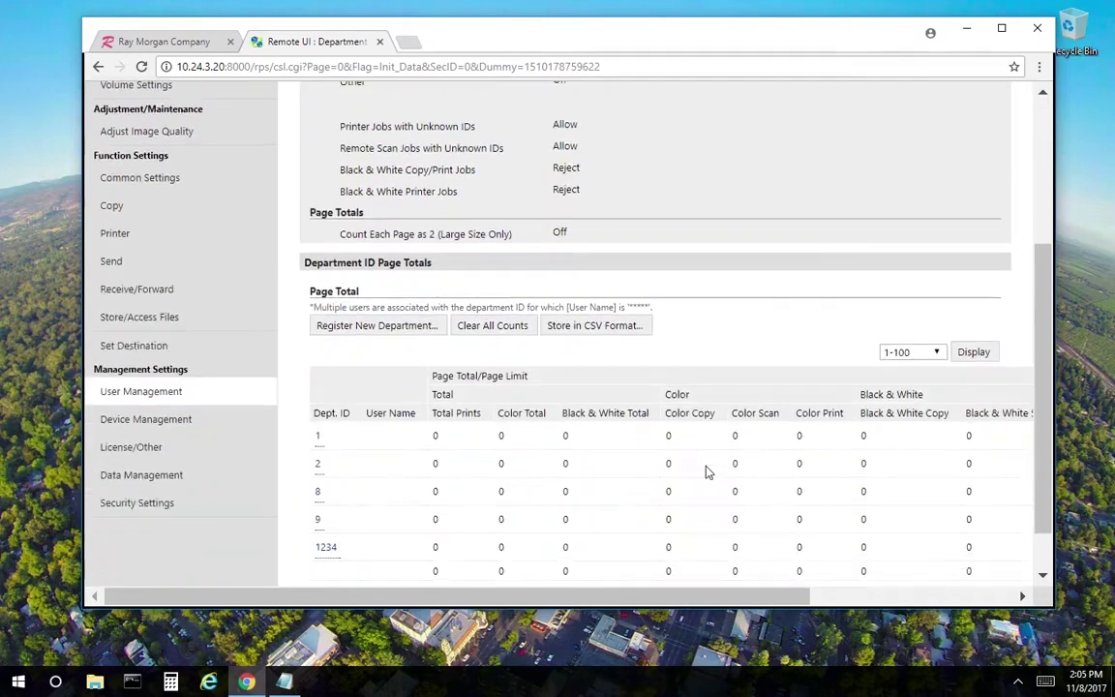
pyautogui.scroll(-1, 490, 391)
pyautogui.scroll(3, 490, 391)
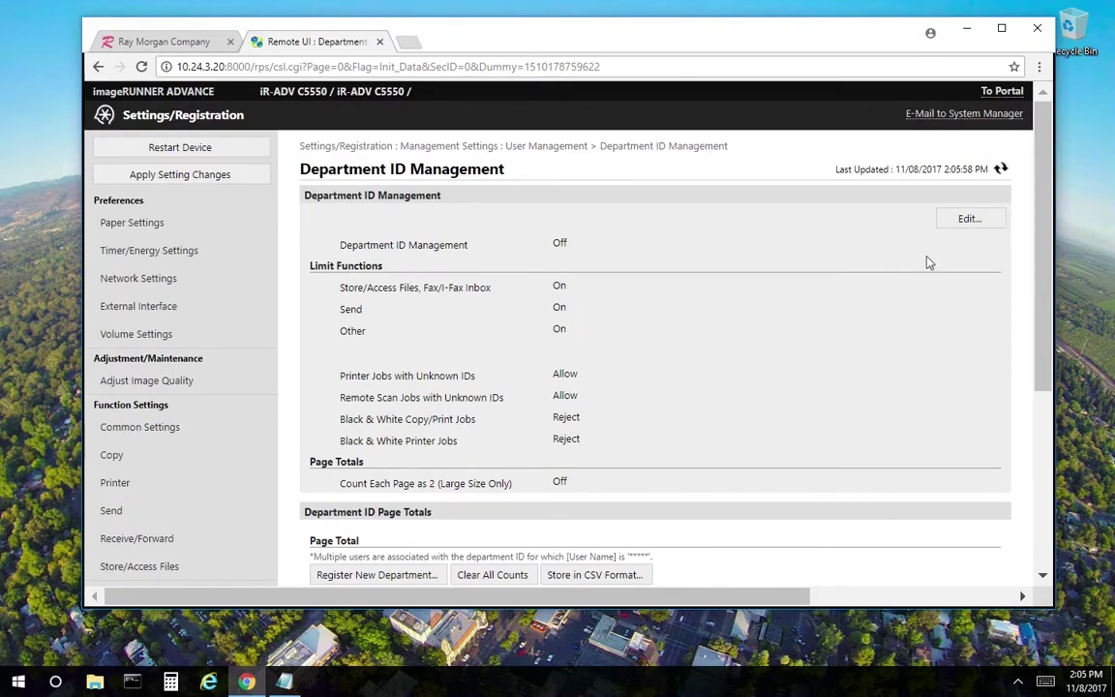
# - Edit the Department ID Management settings to enable management and apply the change
pyautogui.click(970, 223)
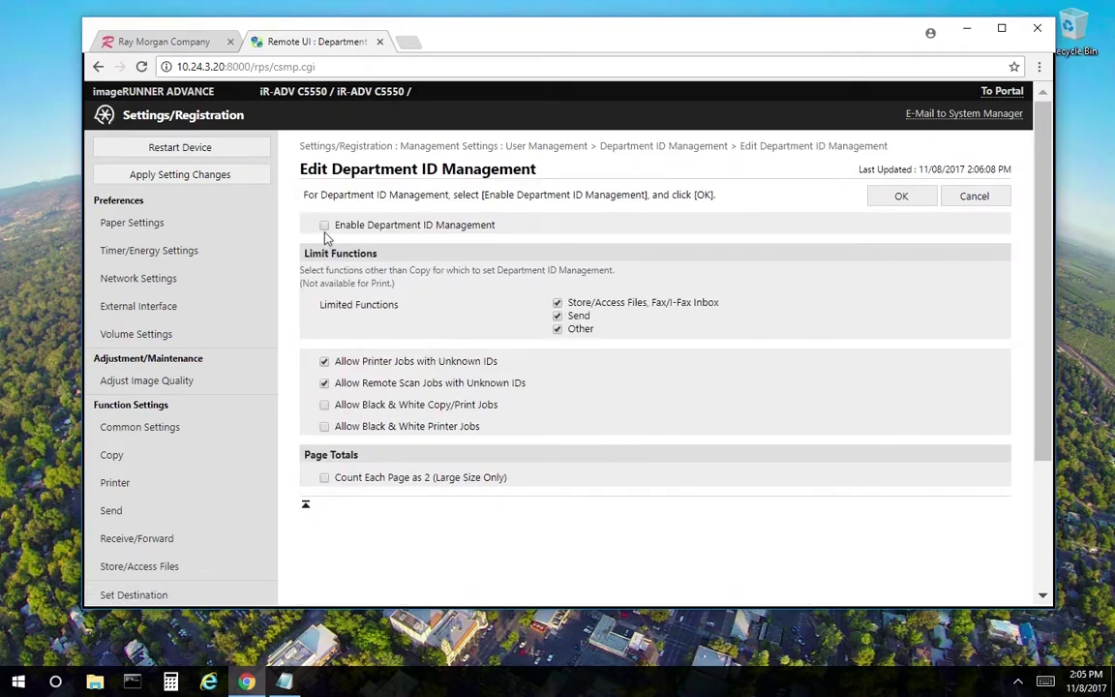
pyautogui.click(324, 225)
pyautogui.click(903, 197)
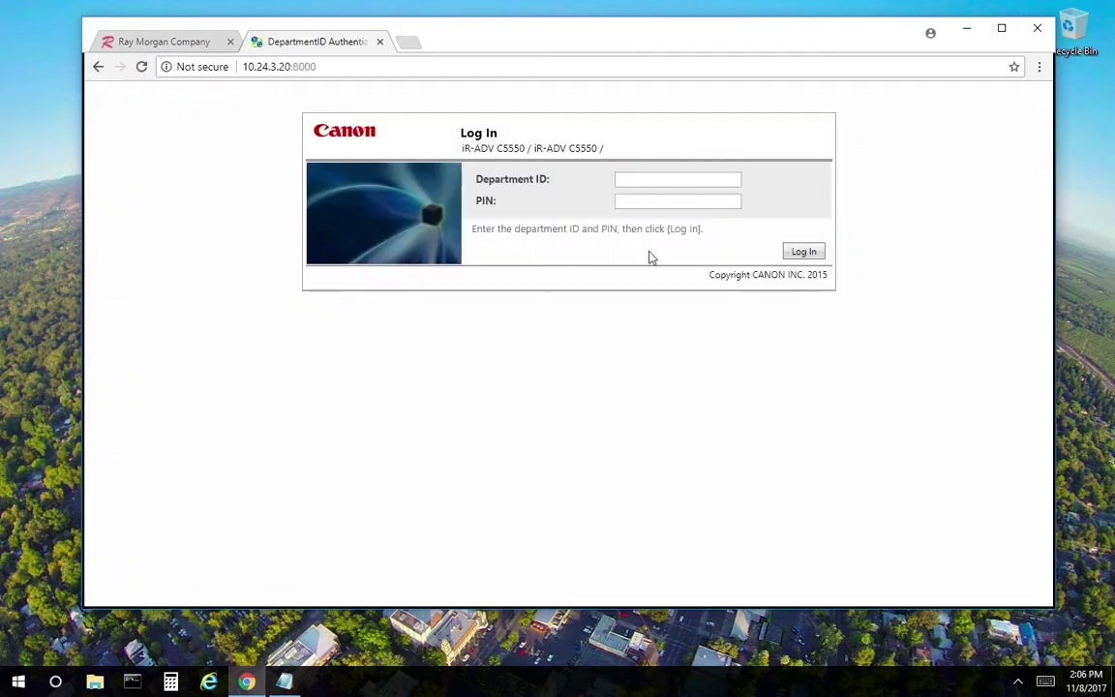
# - Log in with department ID 1234 and its PIN, reaching the portal as user 0001234
pyautogui.click(673, 182)
pyautogui.write('1234')
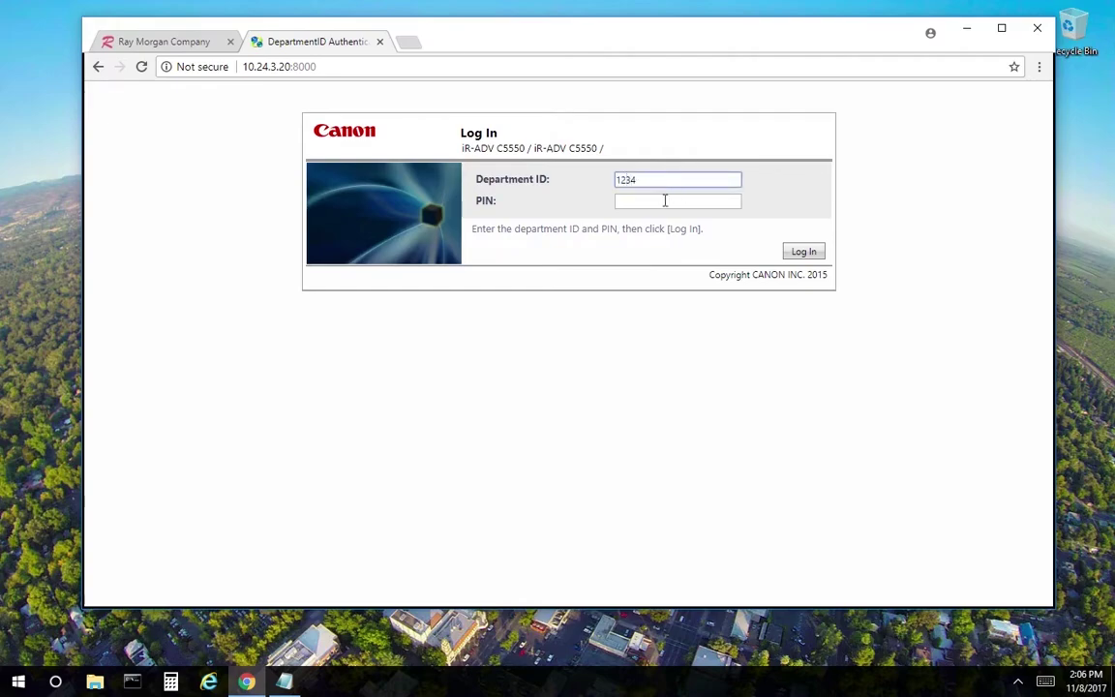
pyautogui.click(664, 200)
pyautogui.write('1234')
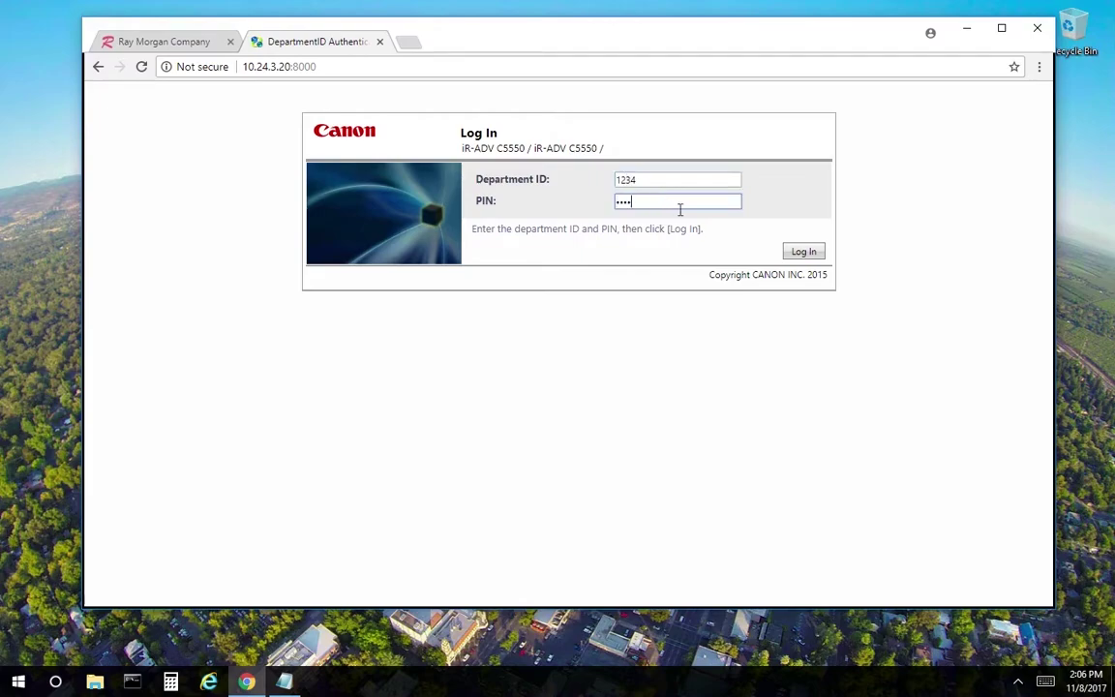
pyautogui.click(802, 252)
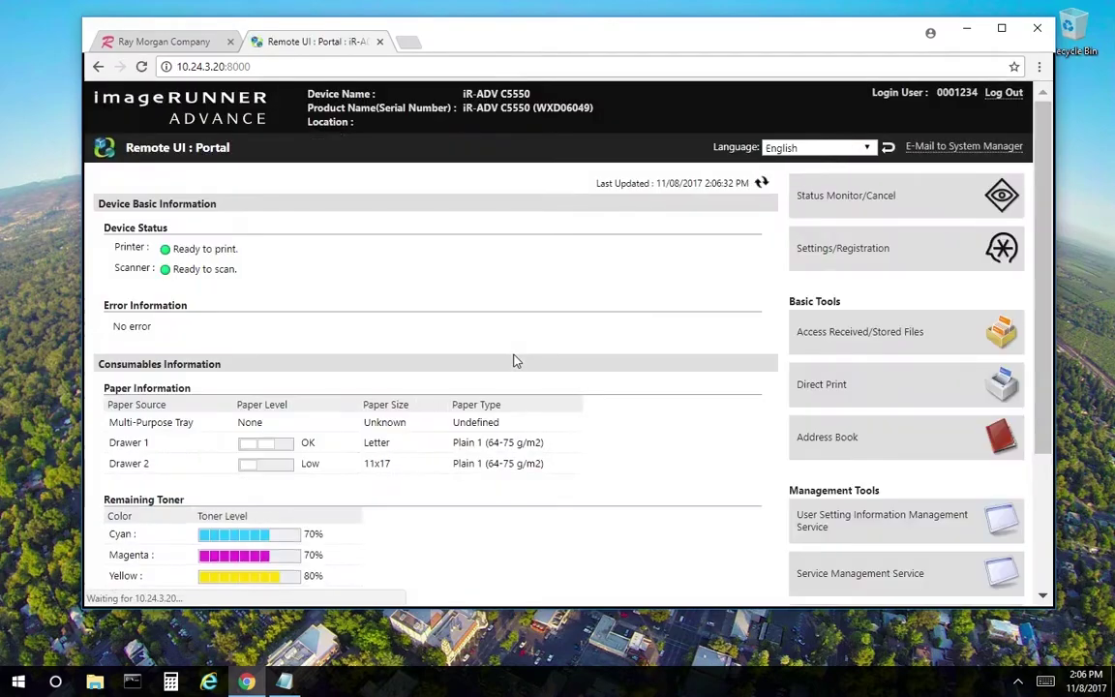